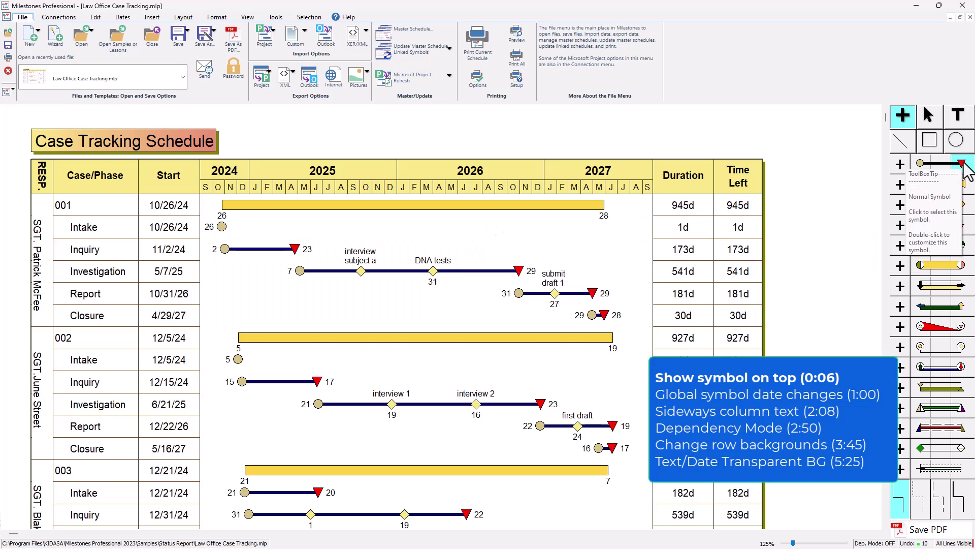
# Place a red triangle milestone on the 001 Investigation row right after the DNA tests diamond
pyautogui.click(940, 184)
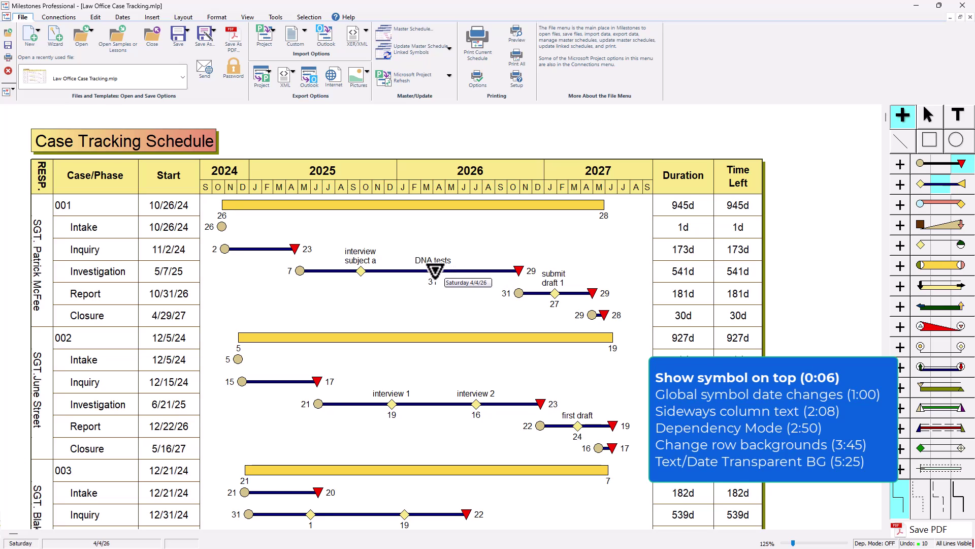
pyautogui.click(435, 270)
pyautogui.click(928, 115)
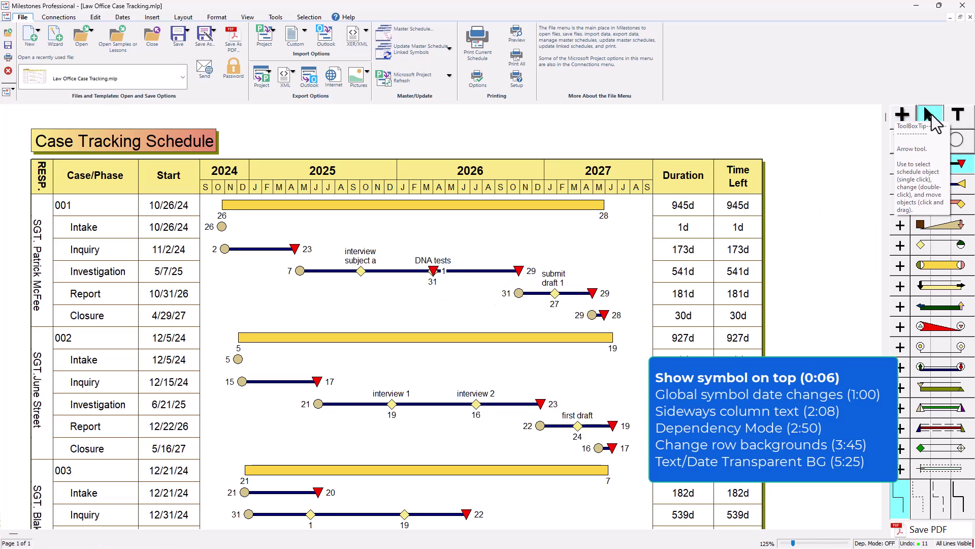
# Select the DNA tests diamond hidden beneath the 4/1/26 red triangle on the Investigation row
pyautogui.click(436, 277)
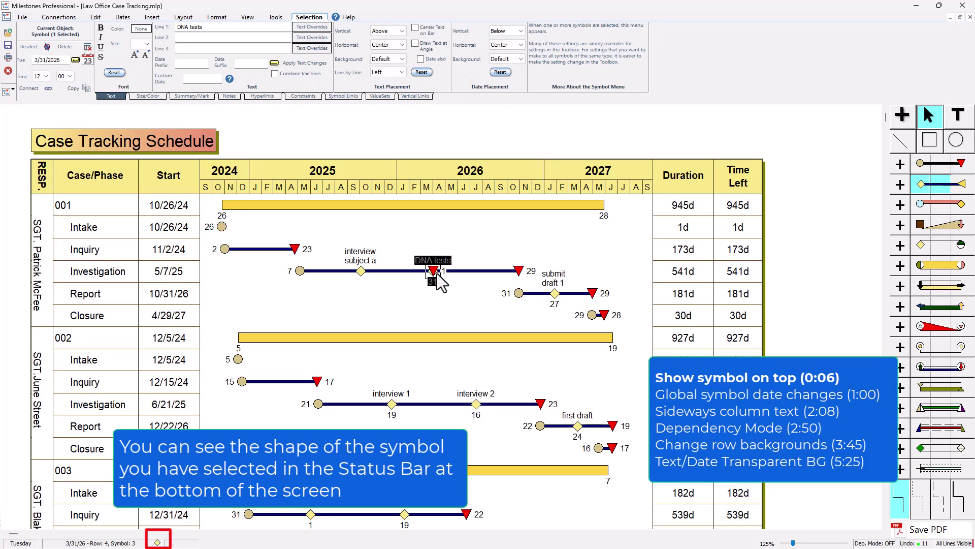
pyautogui.hotkey('shift', 'Tab')
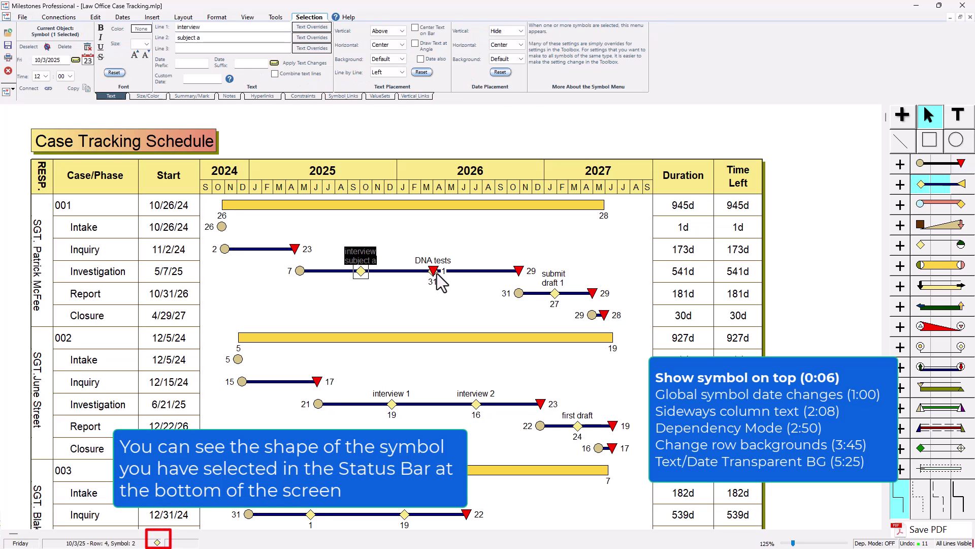
pyautogui.press('Tab')
pyautogui.press('Tab')
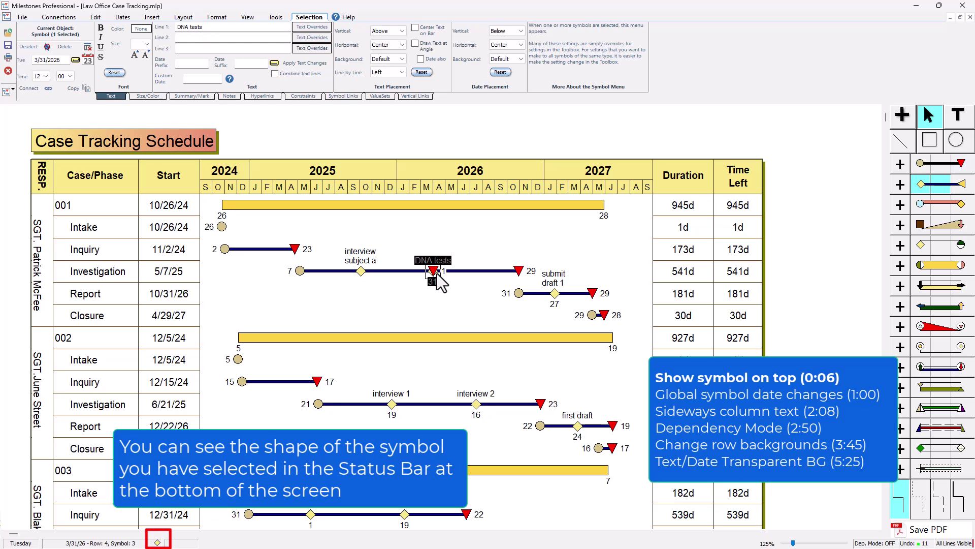
pyautogui.hotkey('shift', 'Tab')
pyautogui.press('Tab')
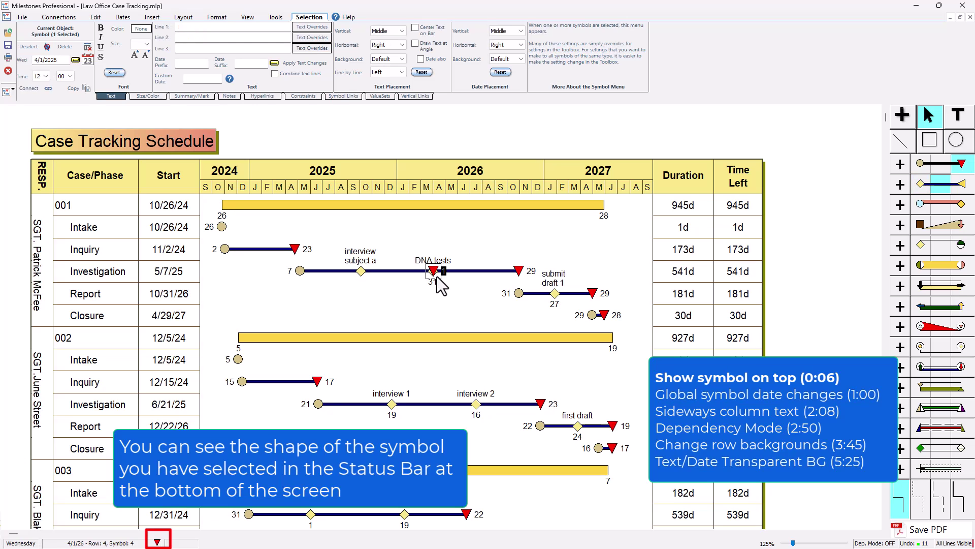
pyautogui.click(159, 540)
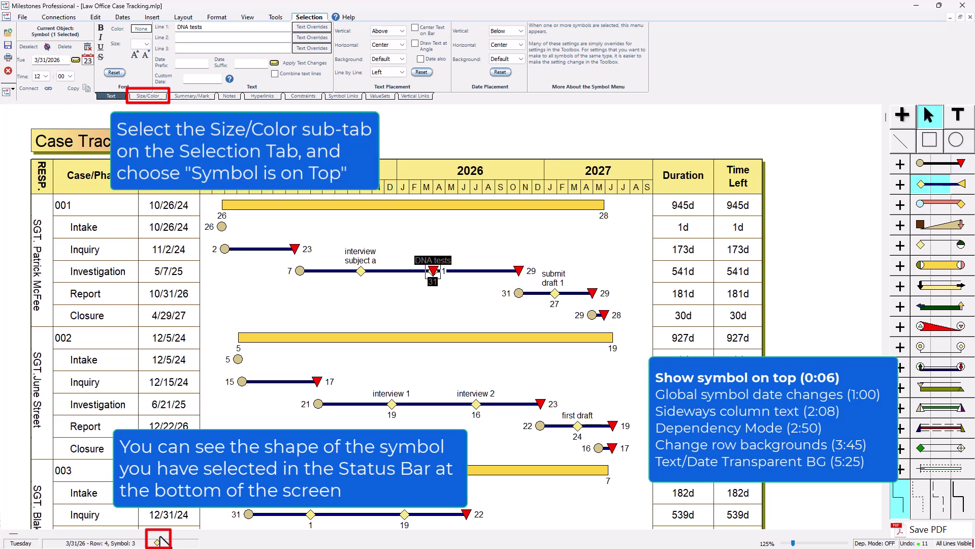
# Tick 'Symbol is on top' so the DNA tests diamond draws over the red triangle
pyautogui.click(156, 95)
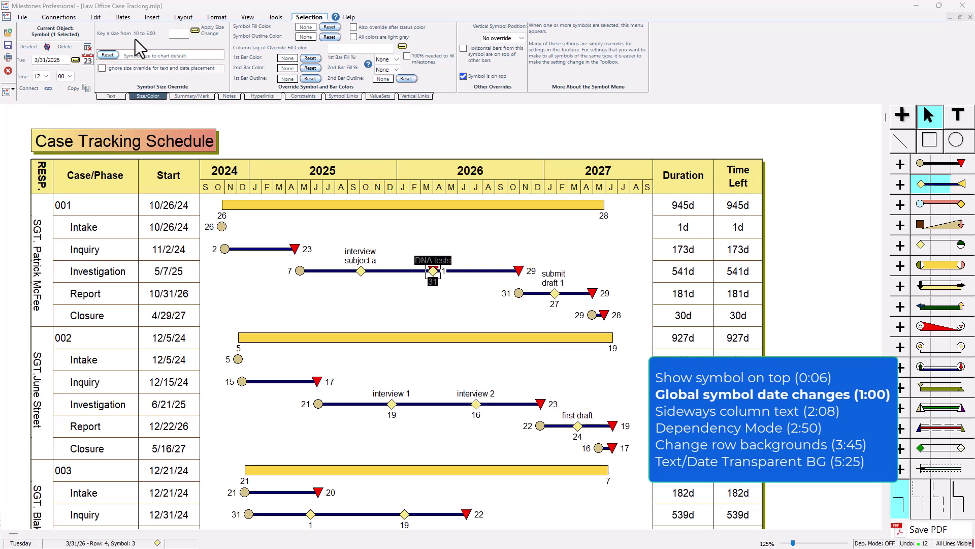
pyautogui.click(124, 18)
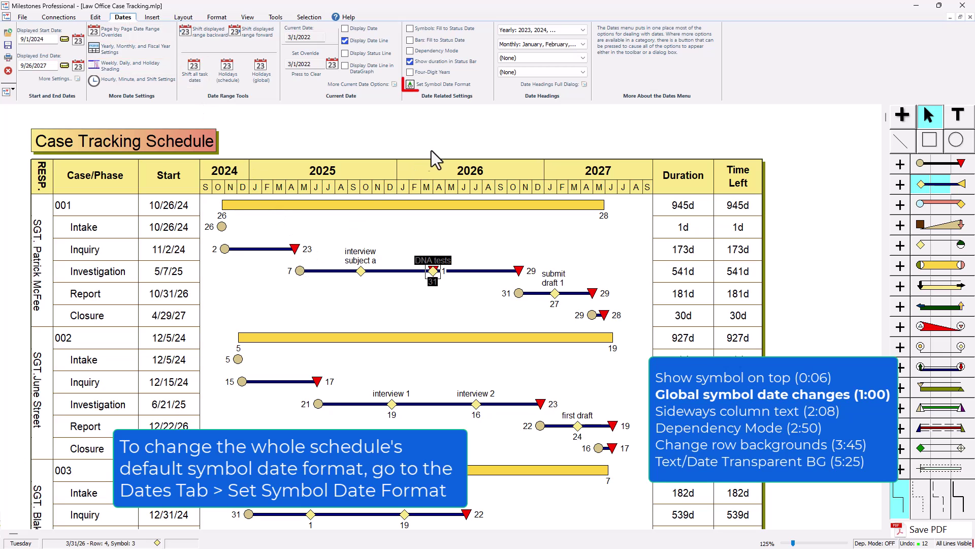
# Change the symbol date format to the predefined '1/2 Month and Day' style
pyautogui.click(443, 85)
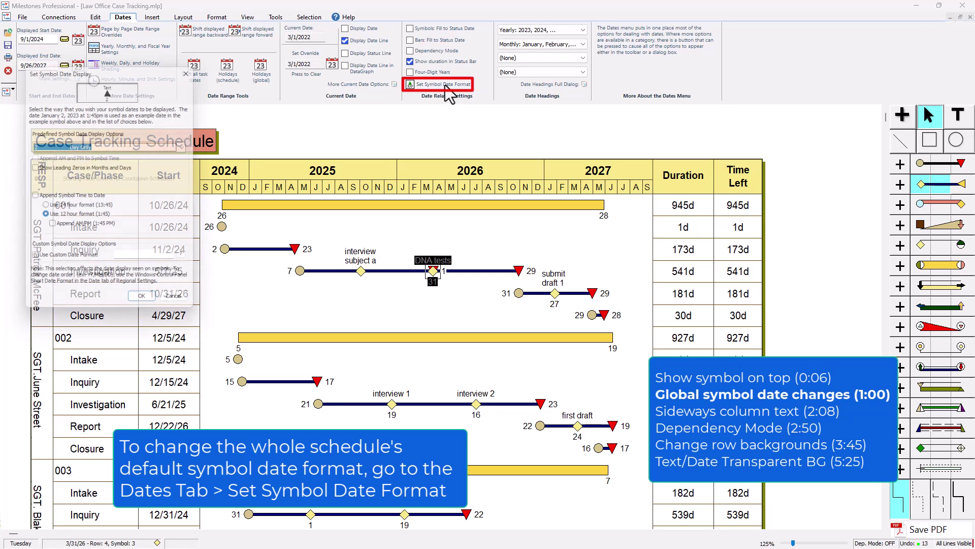
pyautogui.click(132, 145)
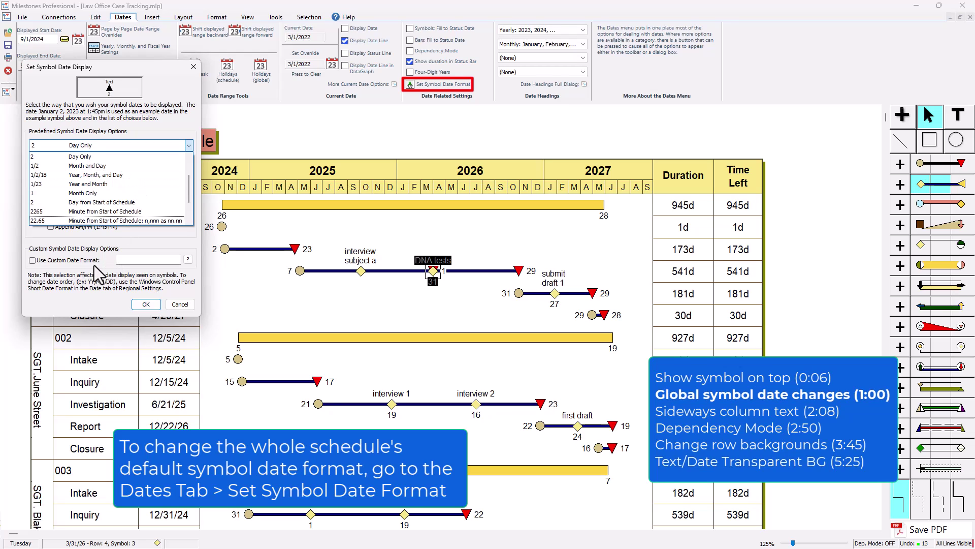
pyautogui.click(84, 166)
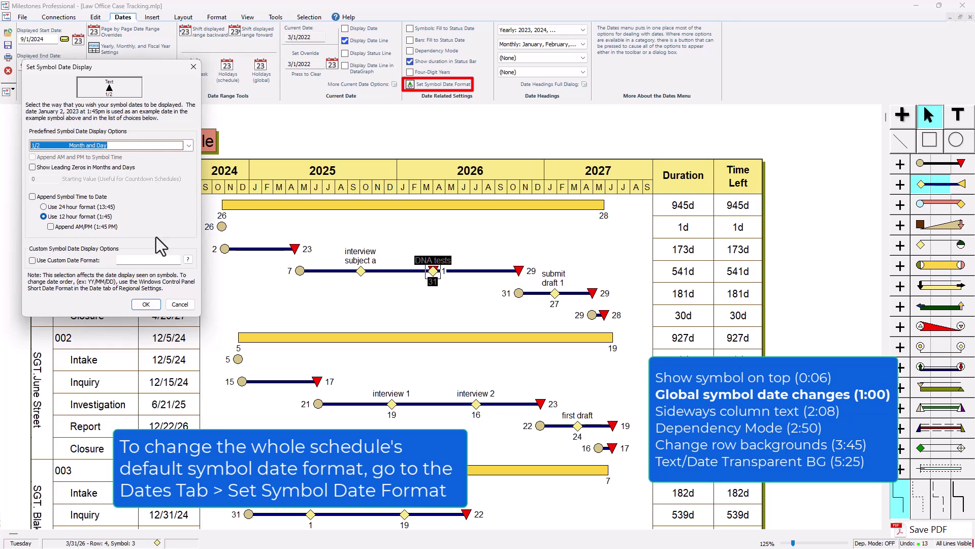
pyautogui.click(147, 304)
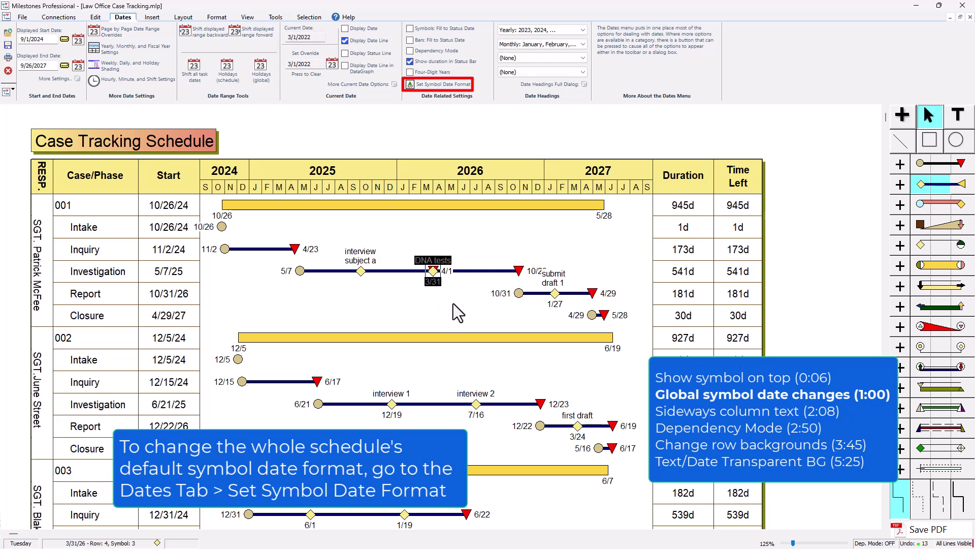
pyautogui.click(247, 17)
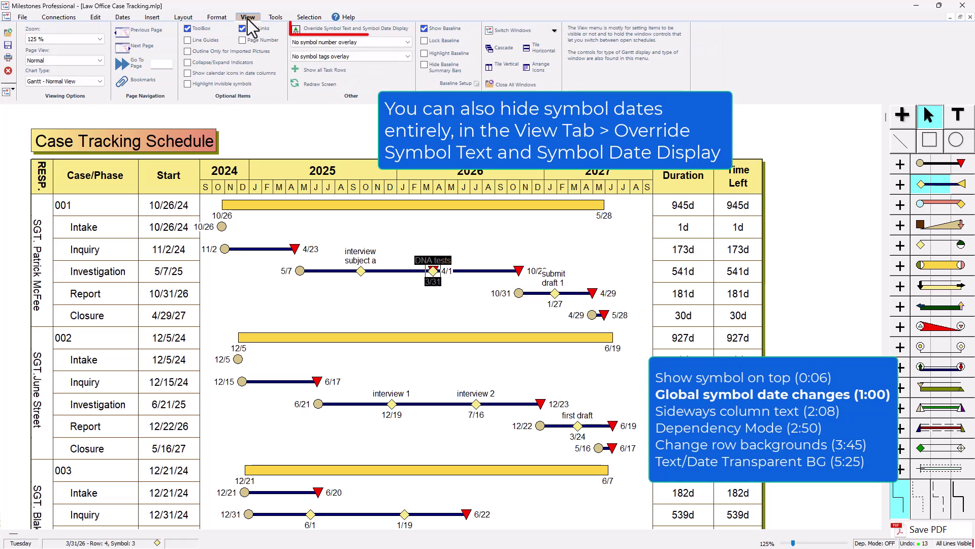
pyautogui.click(371, 29)
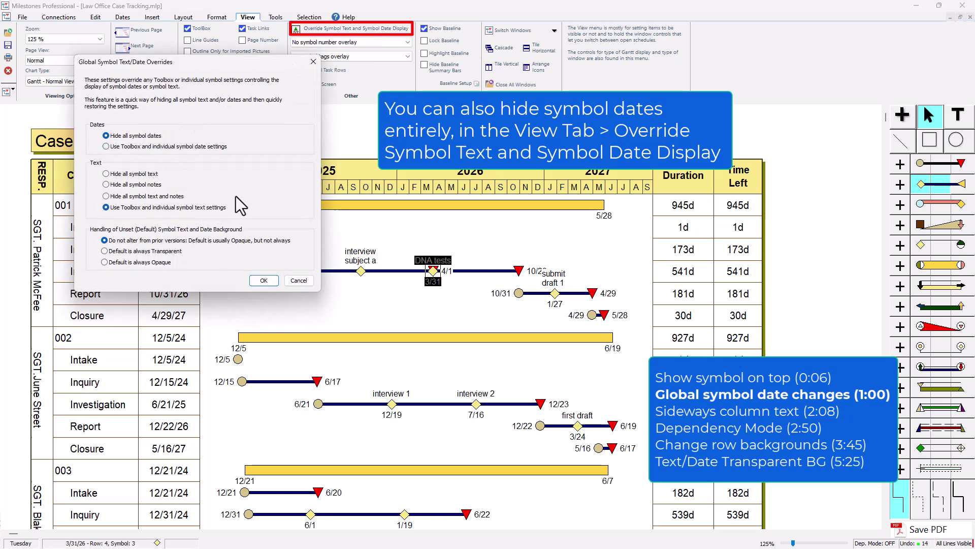
pyautogui.click(264, 280)
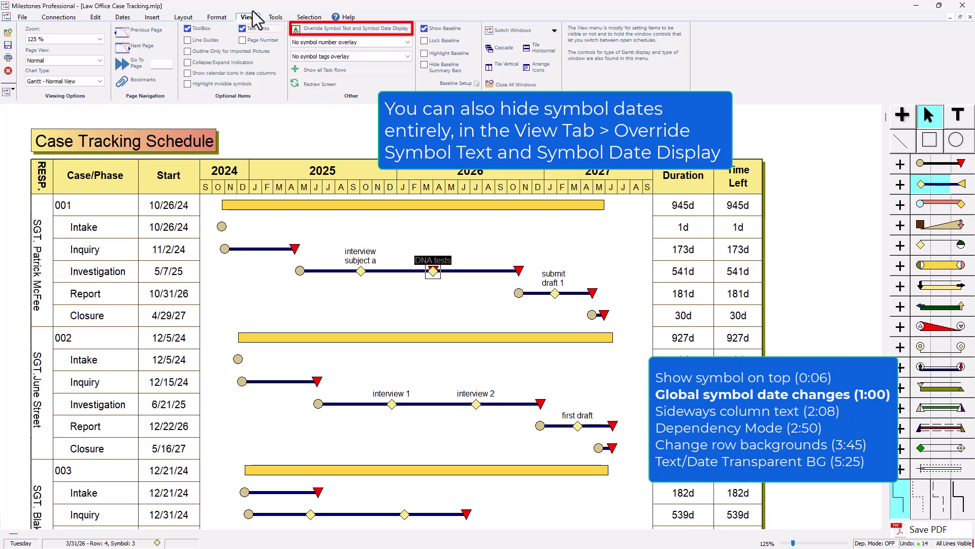
pyautogui.click(355, 31)
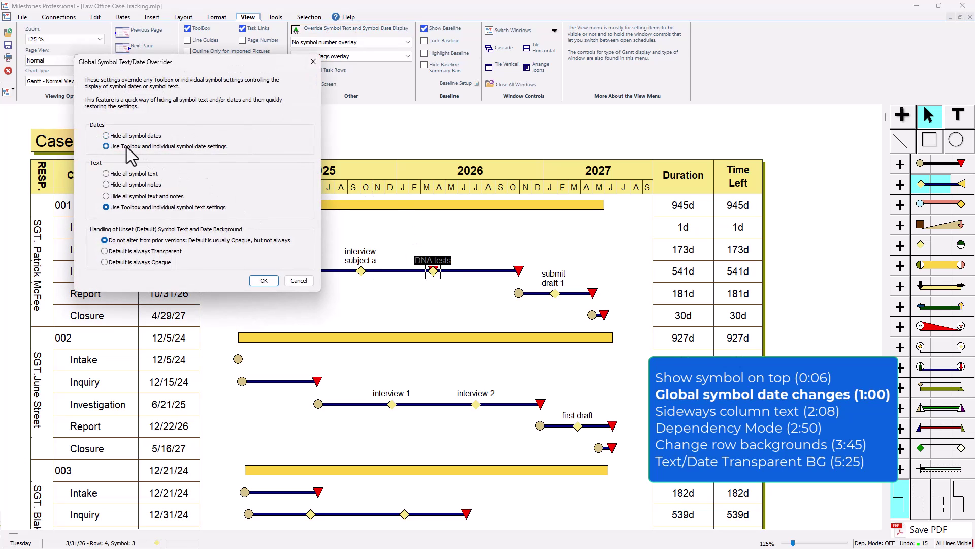
pyautogui.click(263, 280)
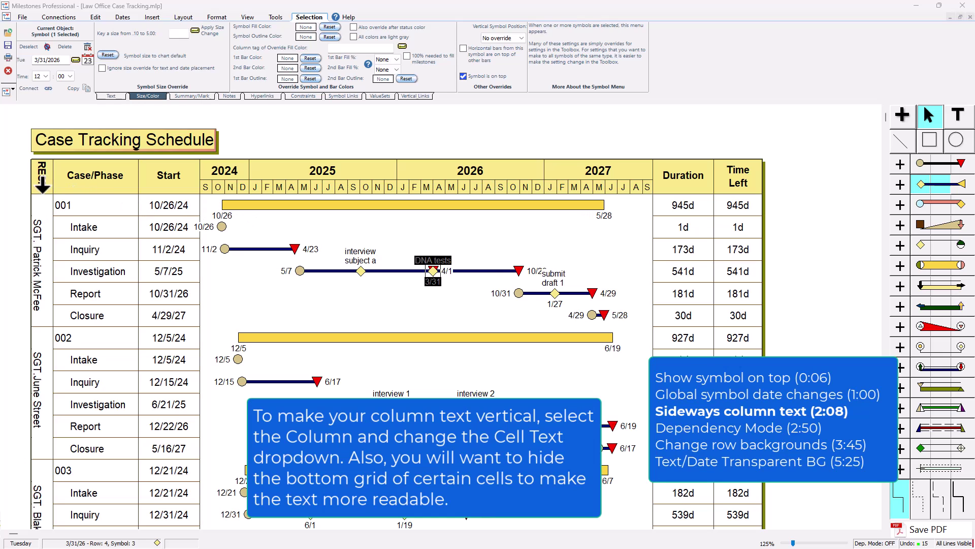
# Rotate the RESP column's cell text to run sideways
pyautogui.click(42, 186)
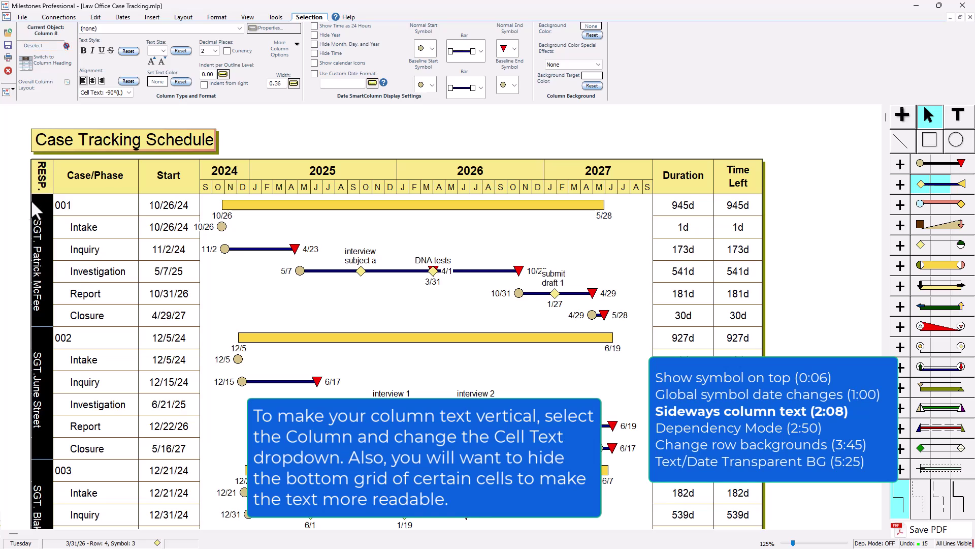
pyautogui.click(102, 94)
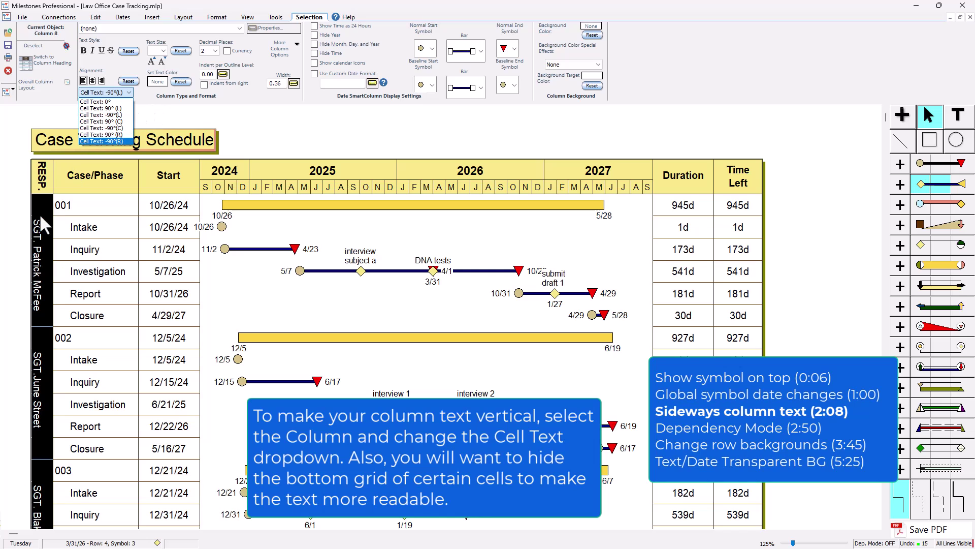
pyautogui.click(41, 232)
# Hide the bottom grid of the RESP cells beside Intake and Inquiry in case 001
pyautogui.click(45, 233)
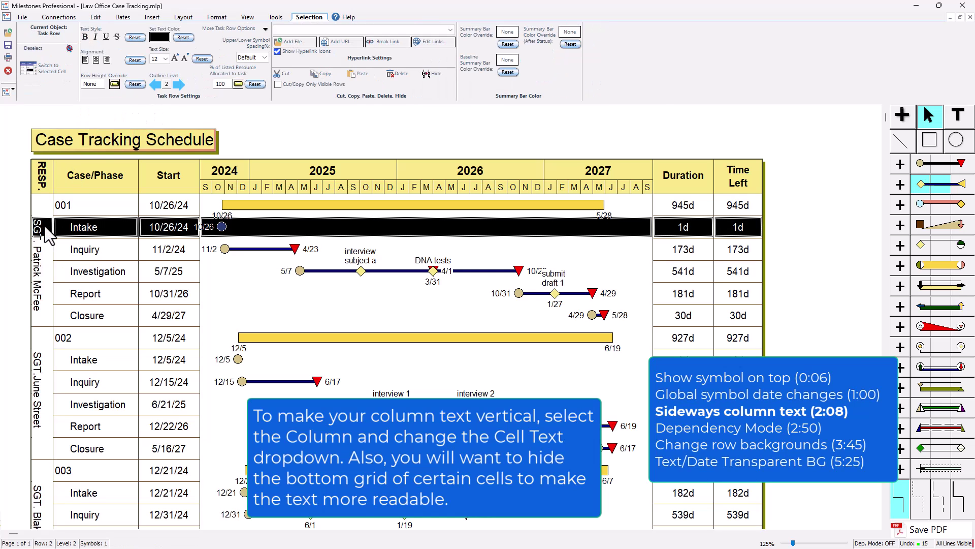
pyautogui.click(40, 228)
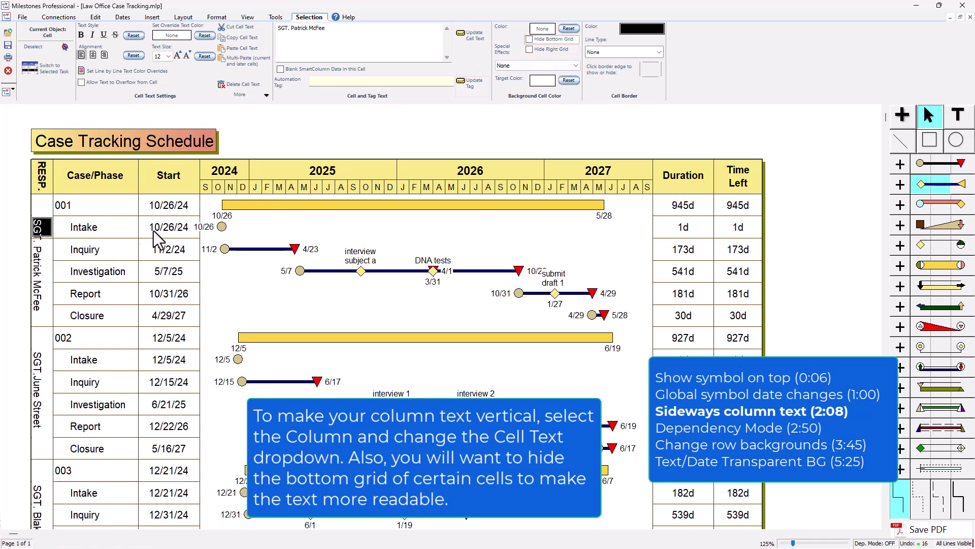
pyautogui.click(42, 249)
pyautogui.click(42, 250)
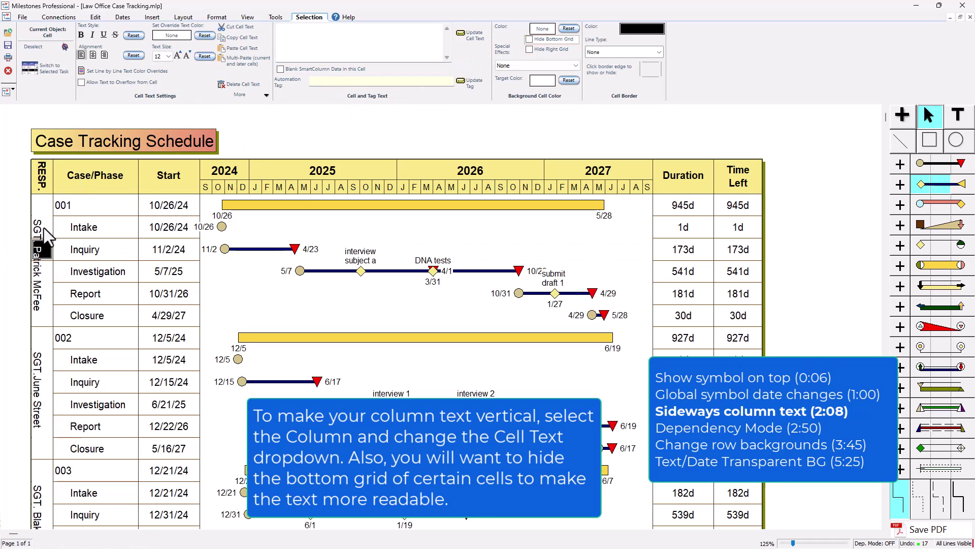
pyautogui.click(45, 275)
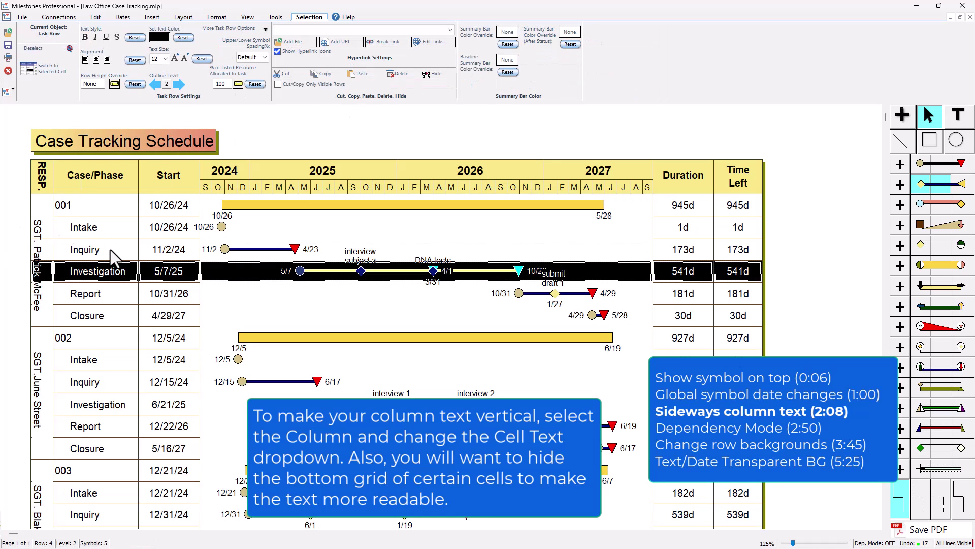
pyautogui.click(46, 249)
pyautogui.click(44, 249)
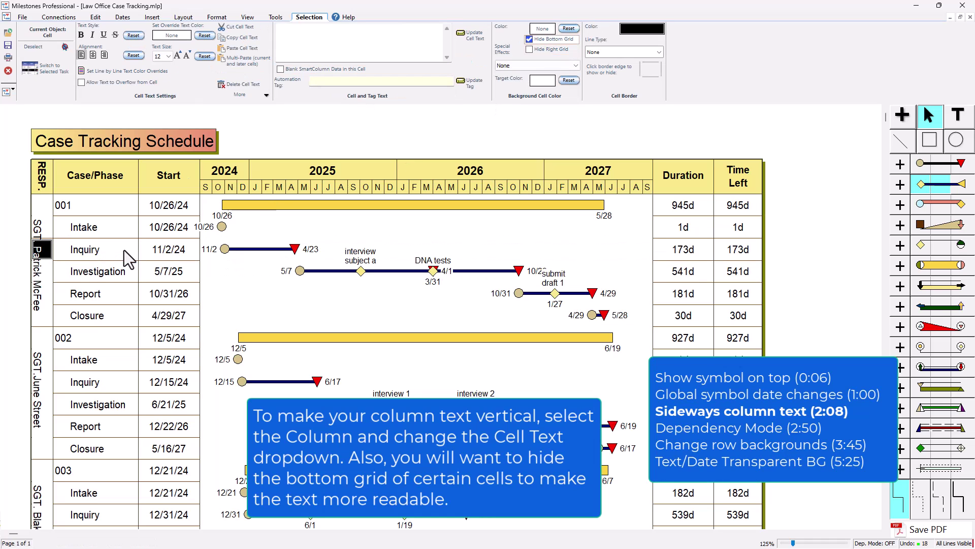
pyautogui.click(44, 227)
pyautogui.click(44, 227)
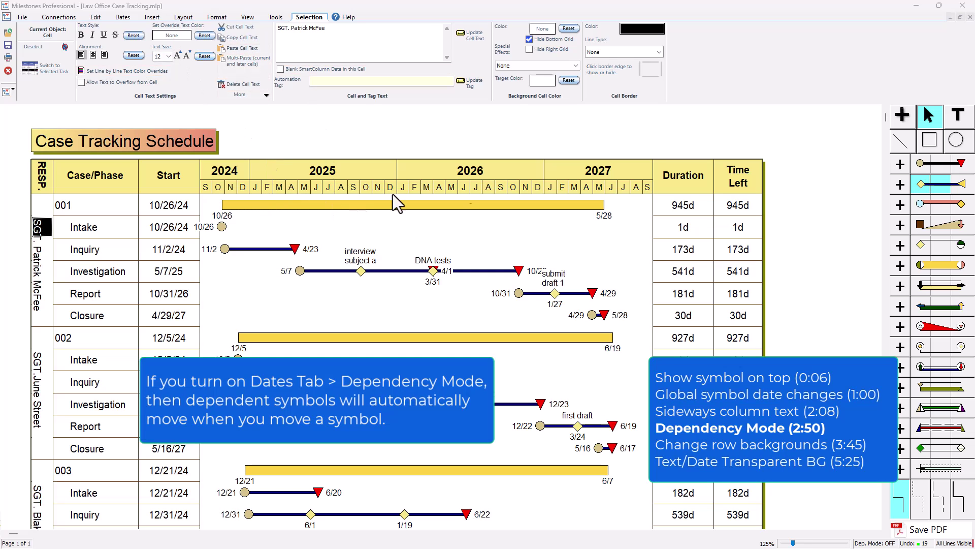
# Drag the Investigation start symbol with Dependency Mode on so linked milestones follow
pyautogui.click(932, 115)
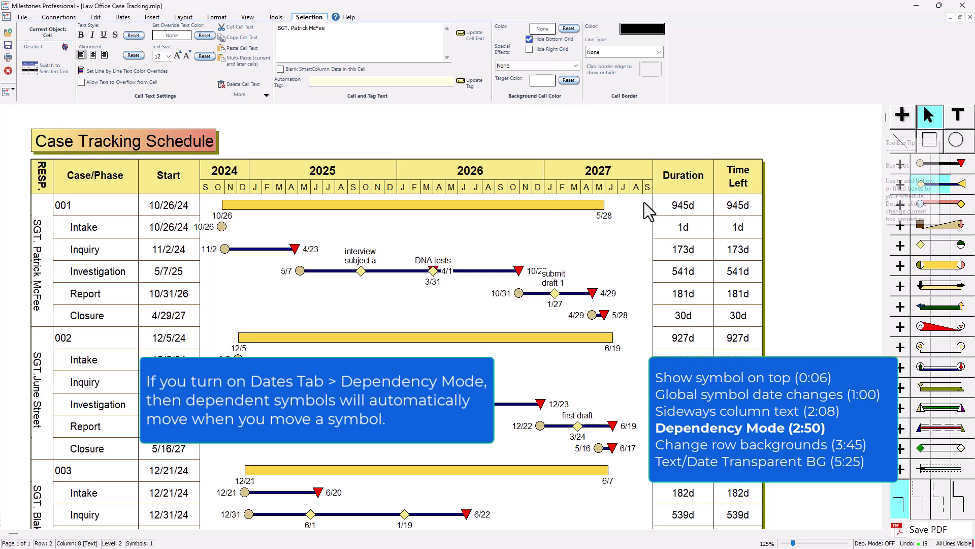
pyautogui.click(301, 271)
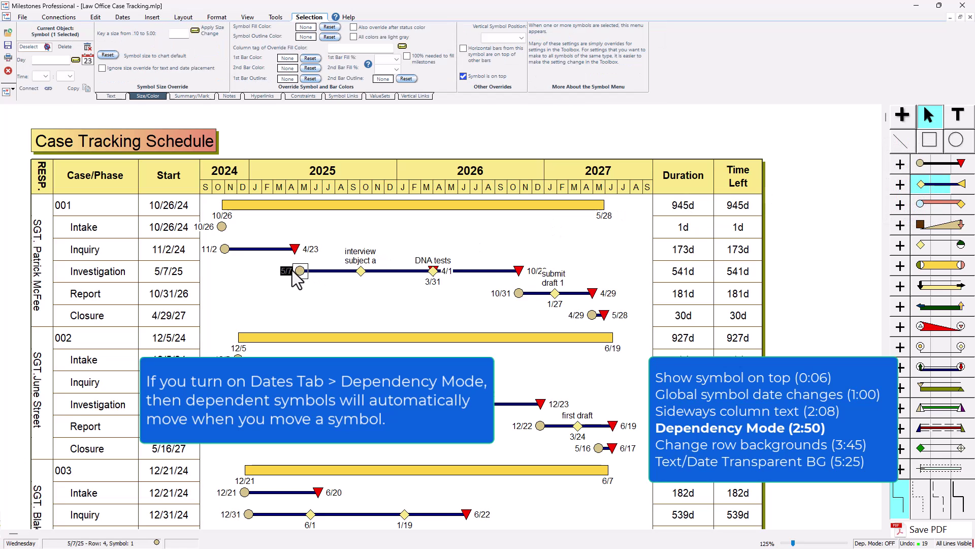
pyautogui.moveTo(277, 272)
pyautogui.mouseDown()
pyautogui.moveTo(306, 271)
pyautogui.moveTo(246, 271)
pyautogui.moveTo(270, 272)
pyautogui.mouseUp()
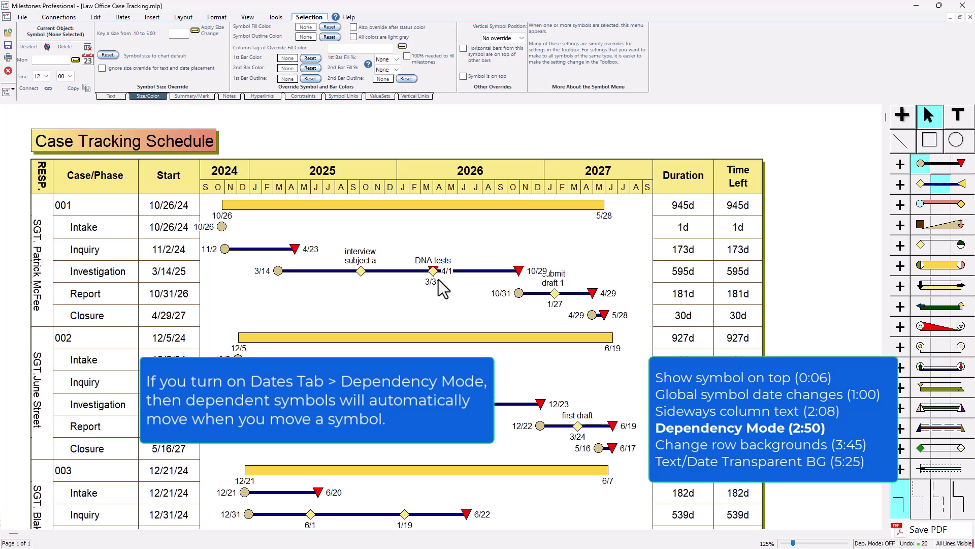
pyautogui.click(129, 18)
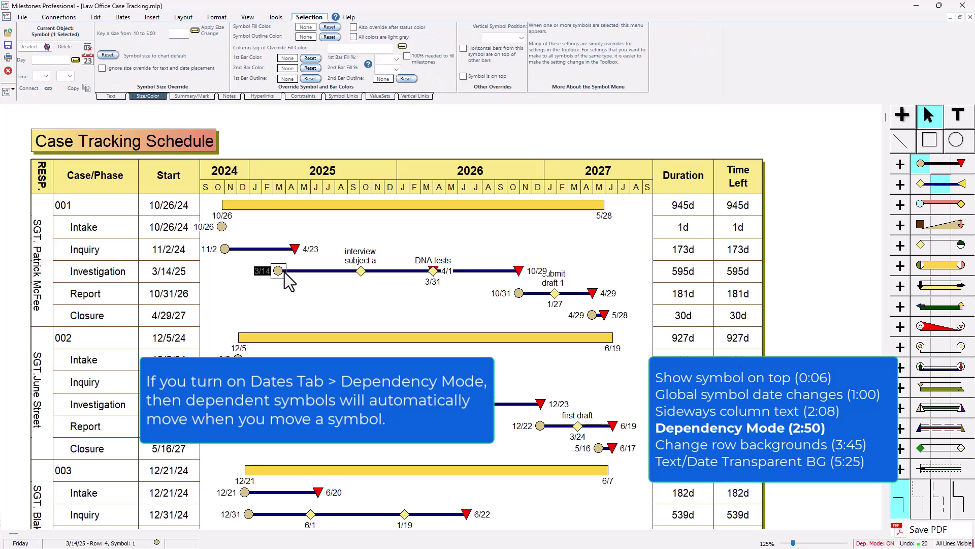
pyautogui.moveTo(278, 271); pyautogui.dragTo(246, 269)
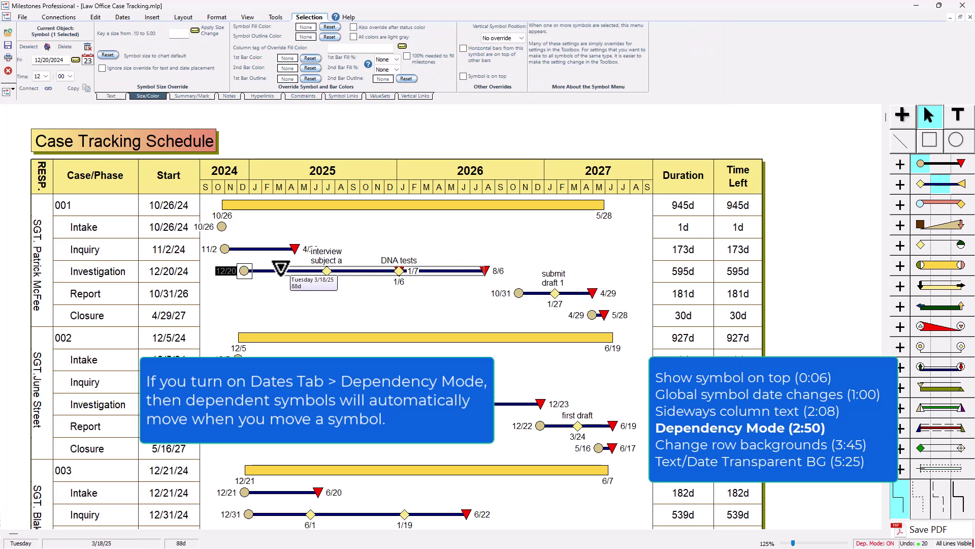
pyautogui.moveTo(280, 268)
pyautogui.mouseDown()
pyautogui.moveTo(321, 269)
pyautogui.moveTo(261, 269)
pyautogui.moveTo(305, 269)
pyautogui.moveTo(295, 270)
pyautogui.mouseUp()
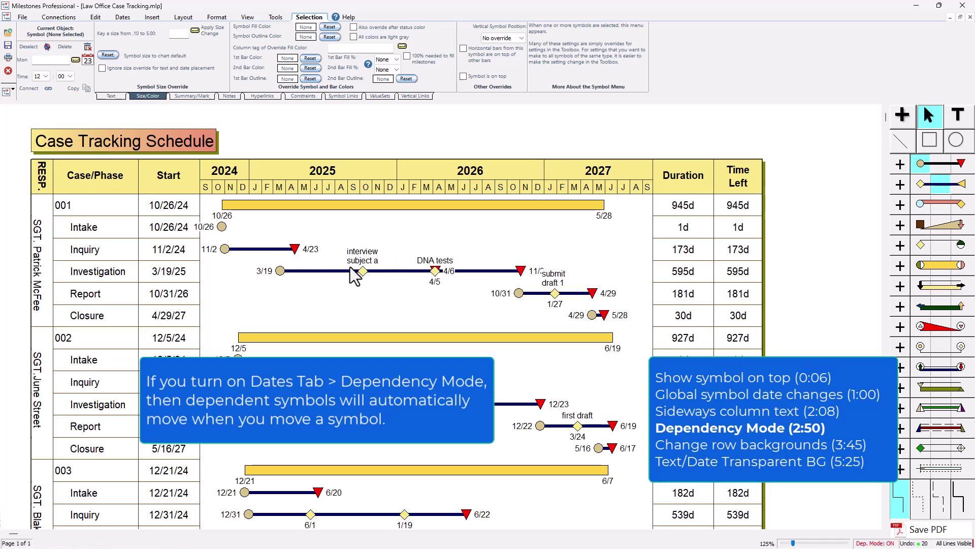
# Move the Investigation end milestone so the bar ends in November 2026 at 595 days
pyautogui.click(521, 270)
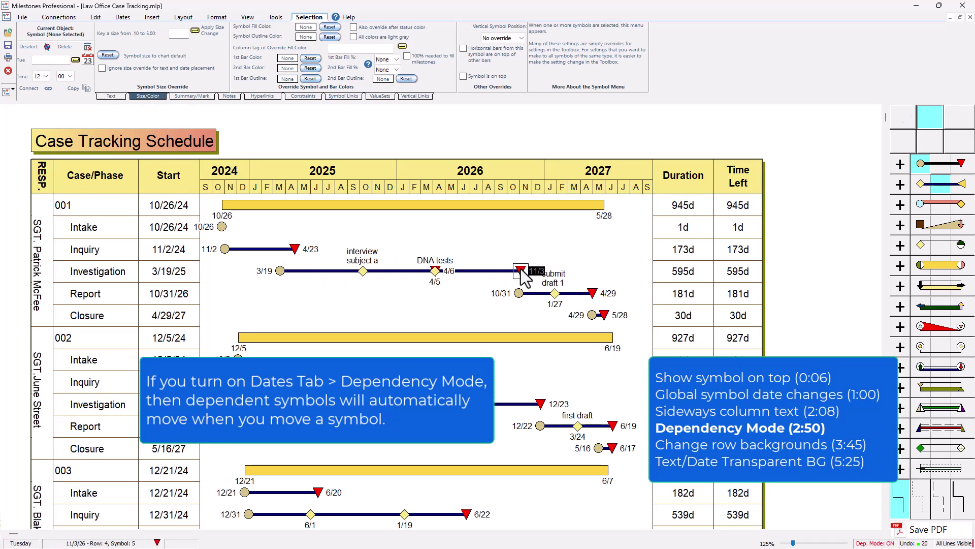
pyautogui.moveTo(520, 270); pyautogui.dragTo(500, 264)
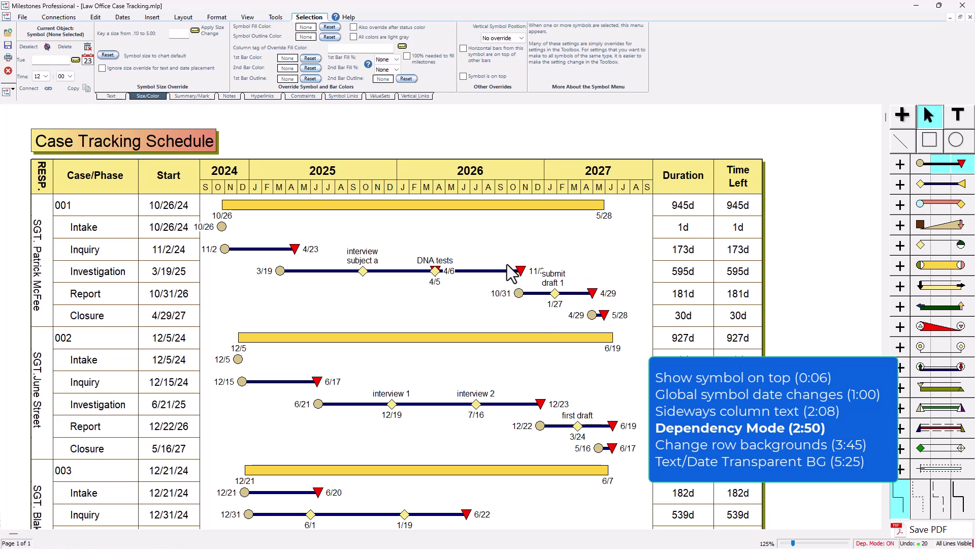
pyautogui.click(125, 18)
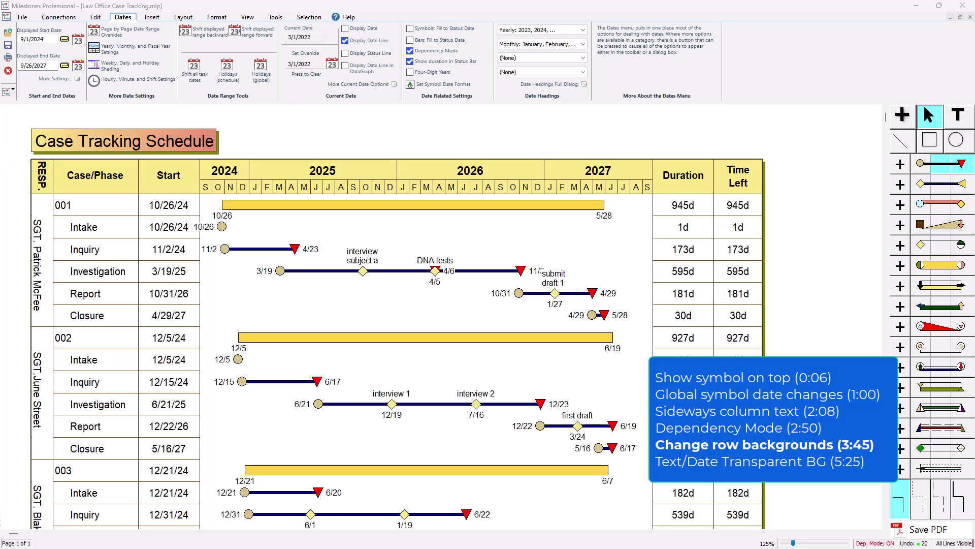
# On the Format tab, select rows 001 through Closure and open More Task Row Options
pyautogui.click(217, 18)
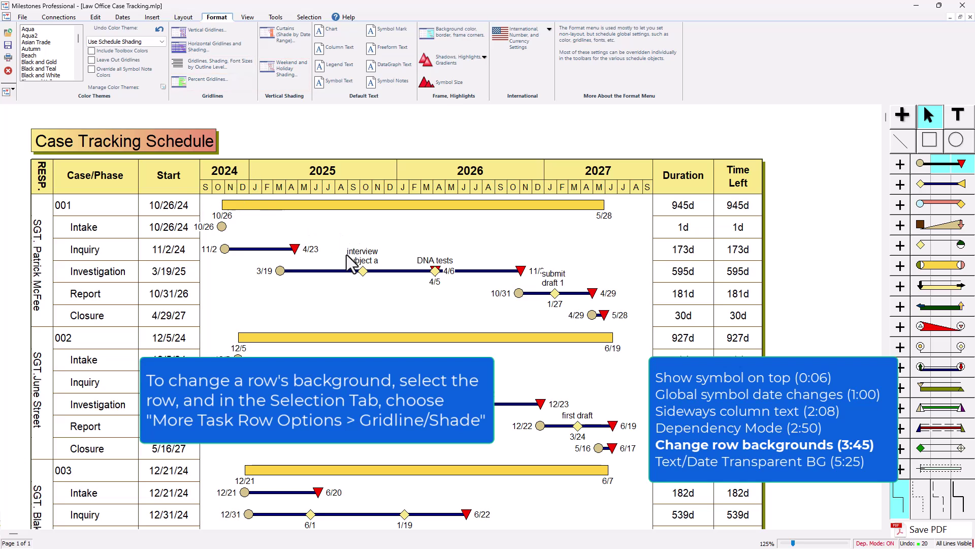
pyautogui.click(93, 205)
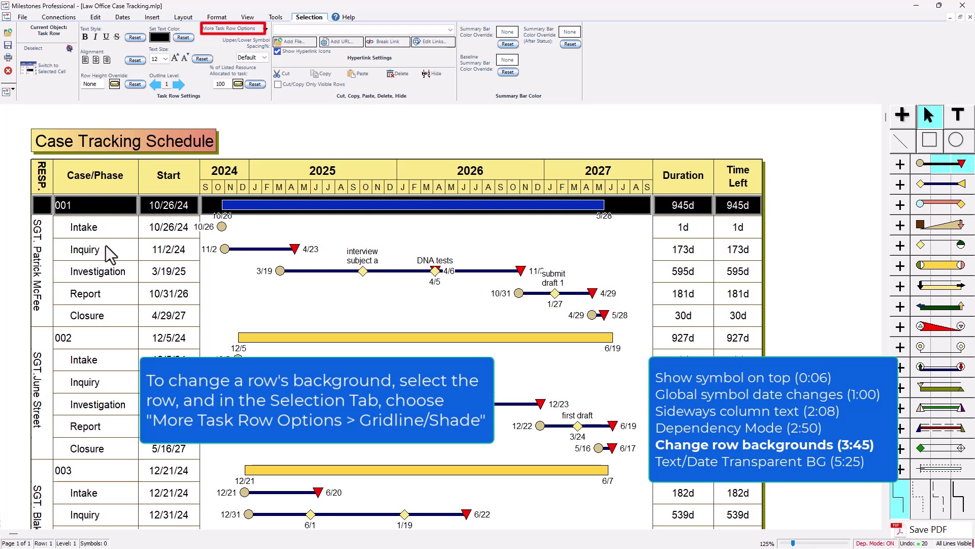
pyautogui.keyDown('shift'); pyautogui.click(105, 323); pyautogui.keyUp('shift')
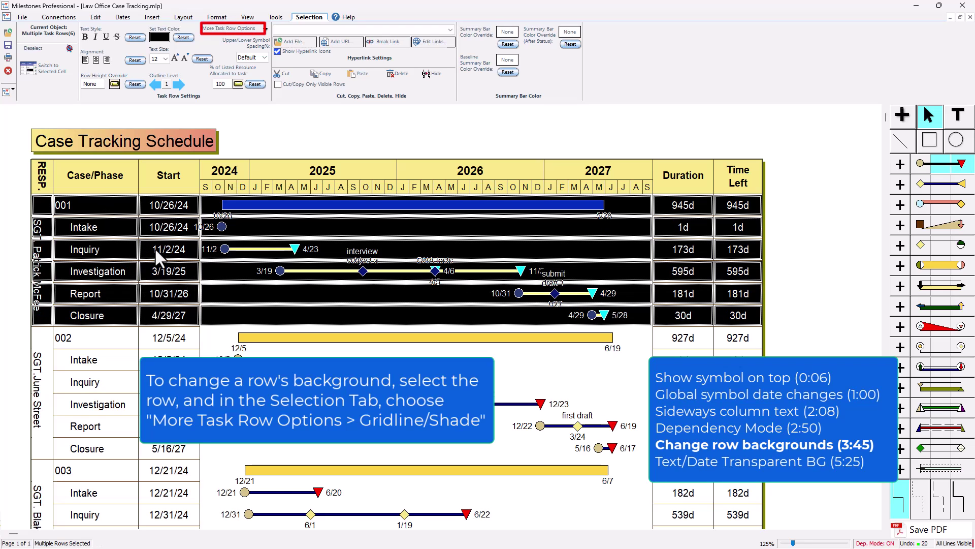
pyautogui.click(102, 205)
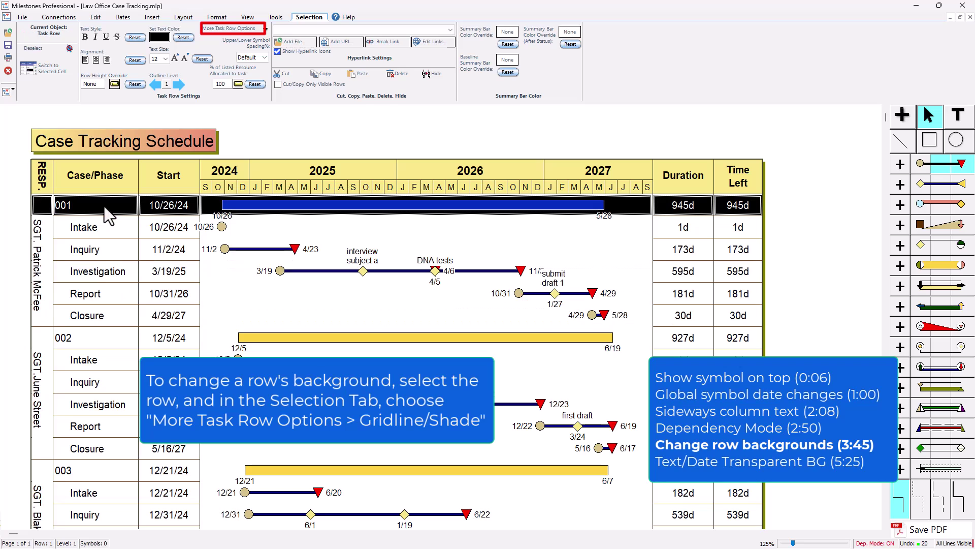
pyautogui.keyDown('shift'); pyautogui.click(109, 319); pyautogui.keyUp('shift')
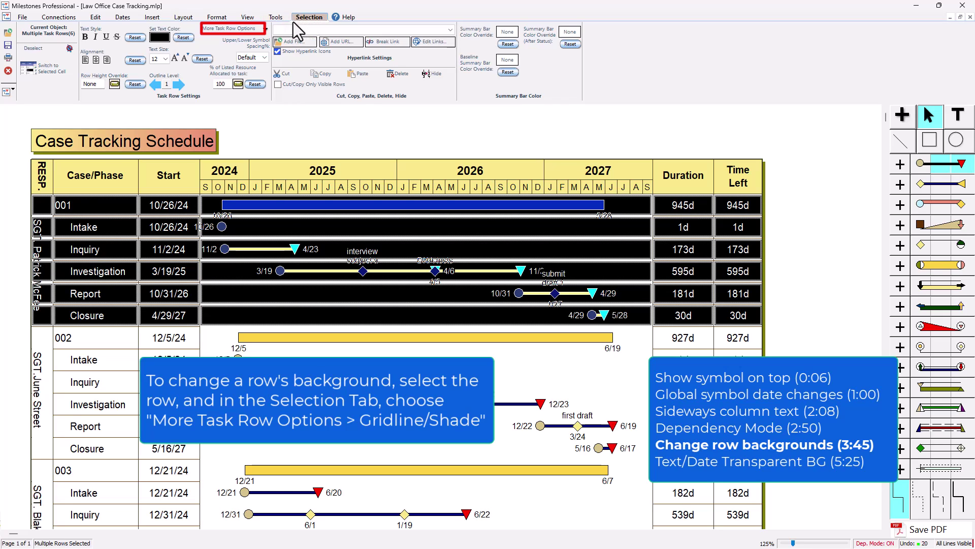
pyautogui.click(259, 30)
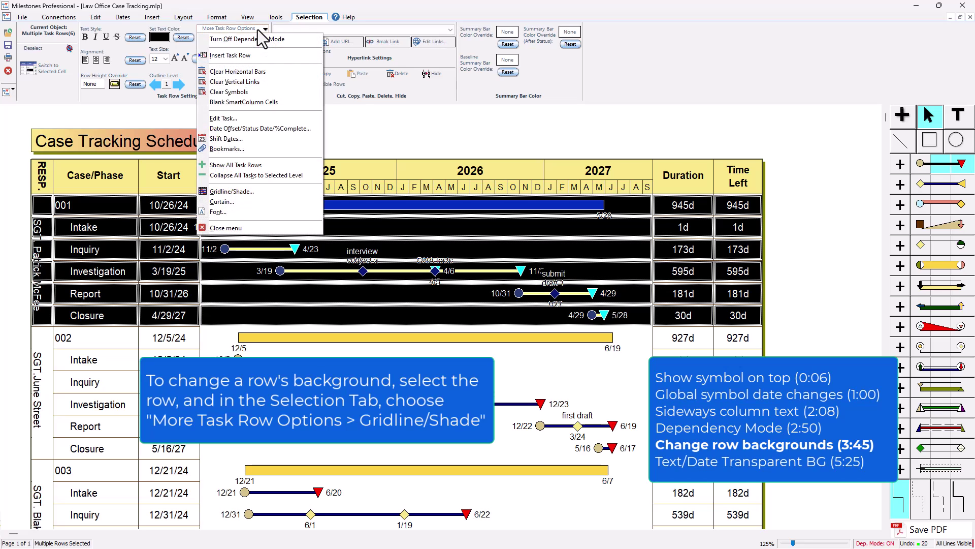
# Shade case 001's six task rows silver in the left columns, schedule area and right columns
pyautogui.click(237, 192)
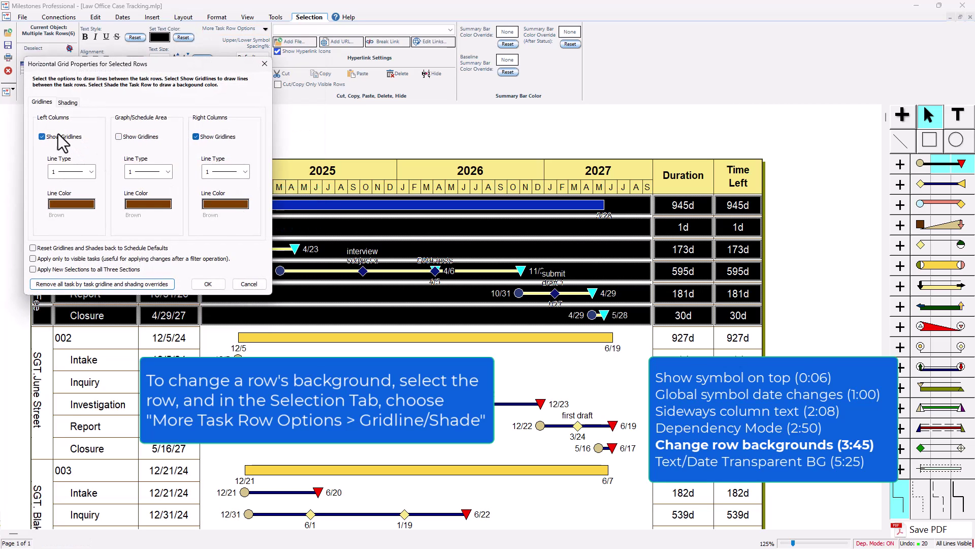
pyautogui.click(72, 103)
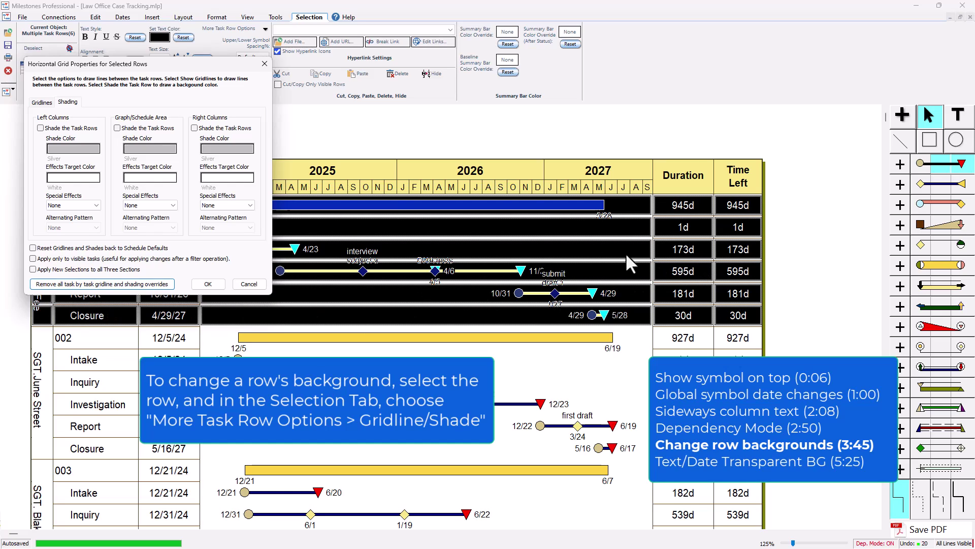
pyautogui.click(80, 128)
pyautogui.click(219, 129)
pyautogui.click(221, 287)
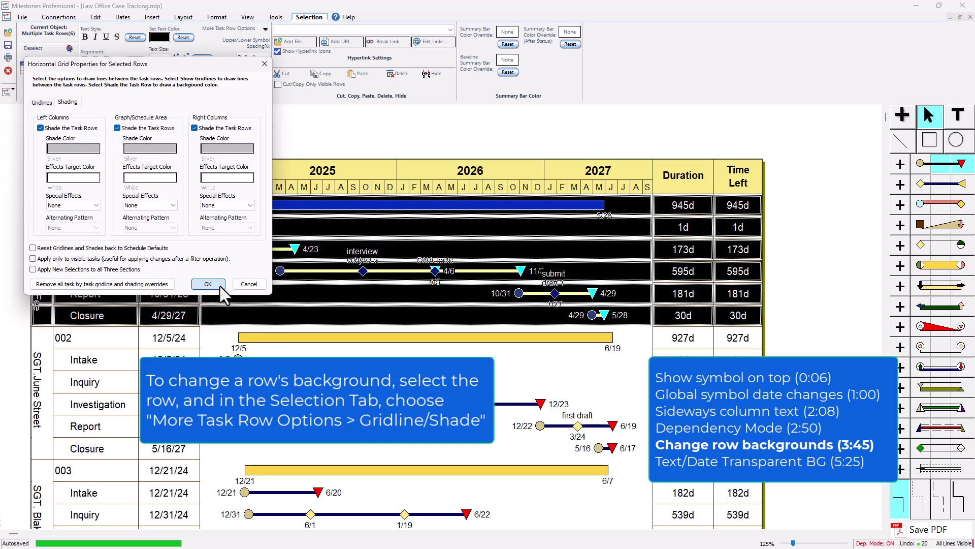
pyautogui.click(133, 206)
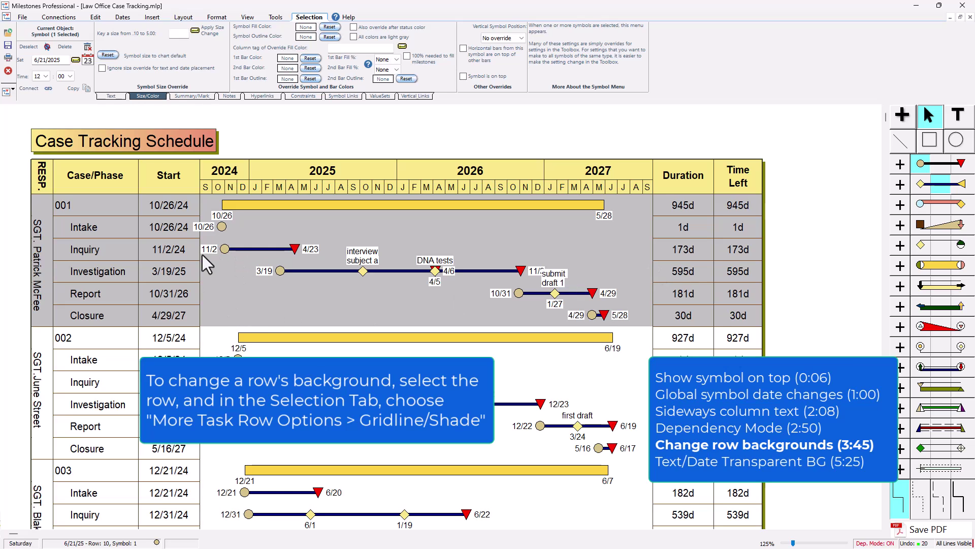
# Show a gridline under the Closure row across the left columns, schedule area and right columns
pyautogui.click(115, 313)
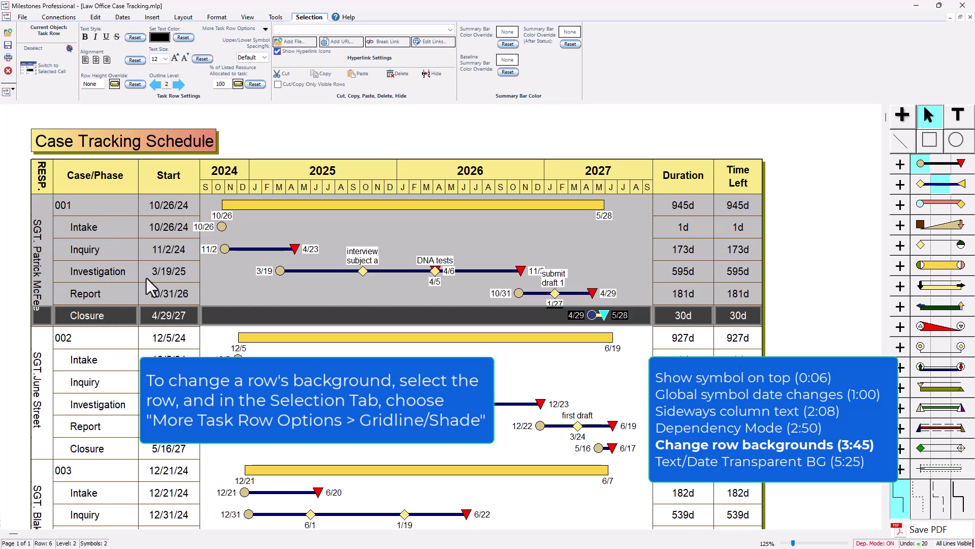
pyautogui.click(243, 32)
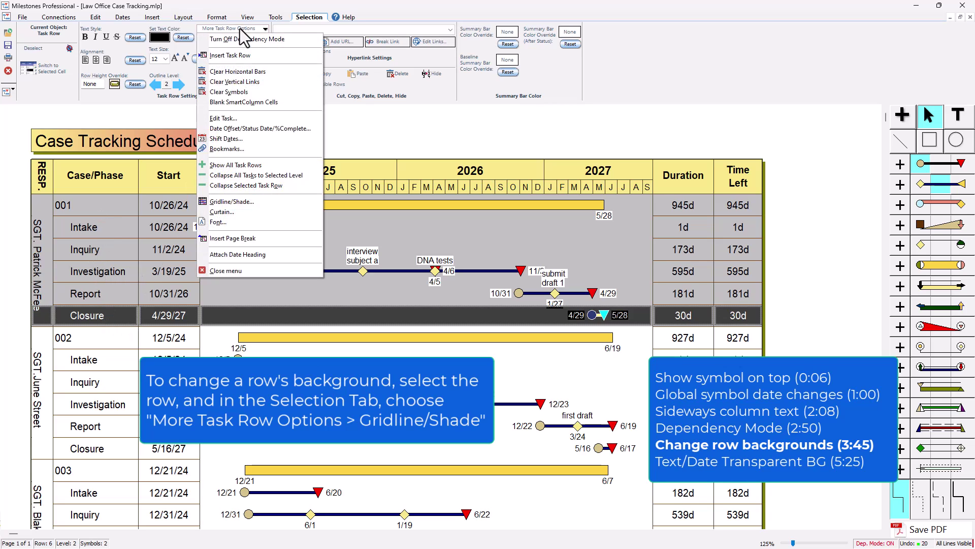
pyautogui.click(240, 201)
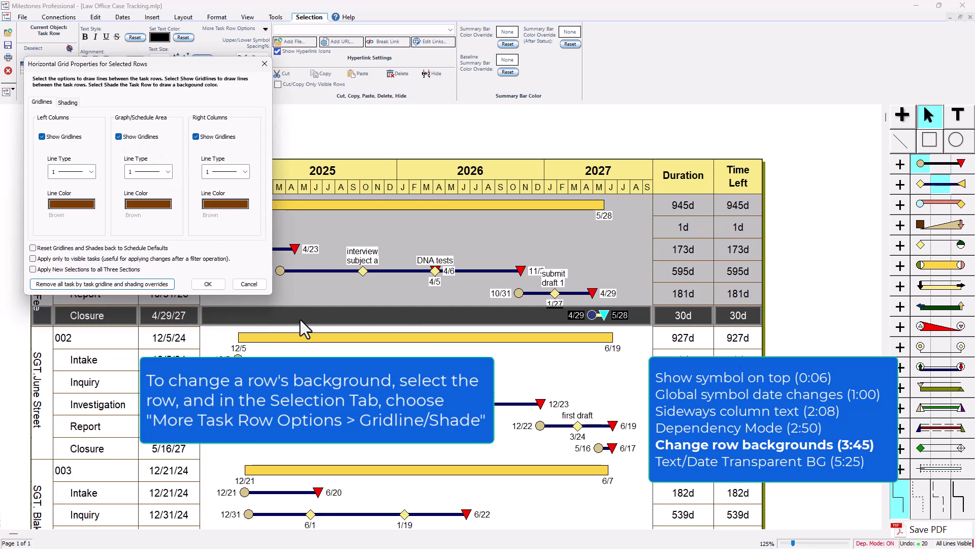
pyautogui.click(208, 284)
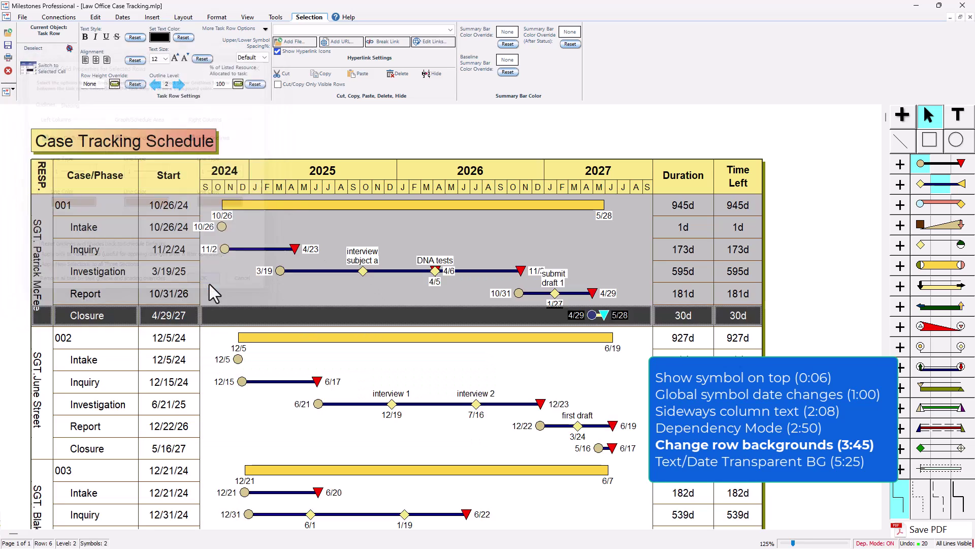
pyautogui.click(222, 383)
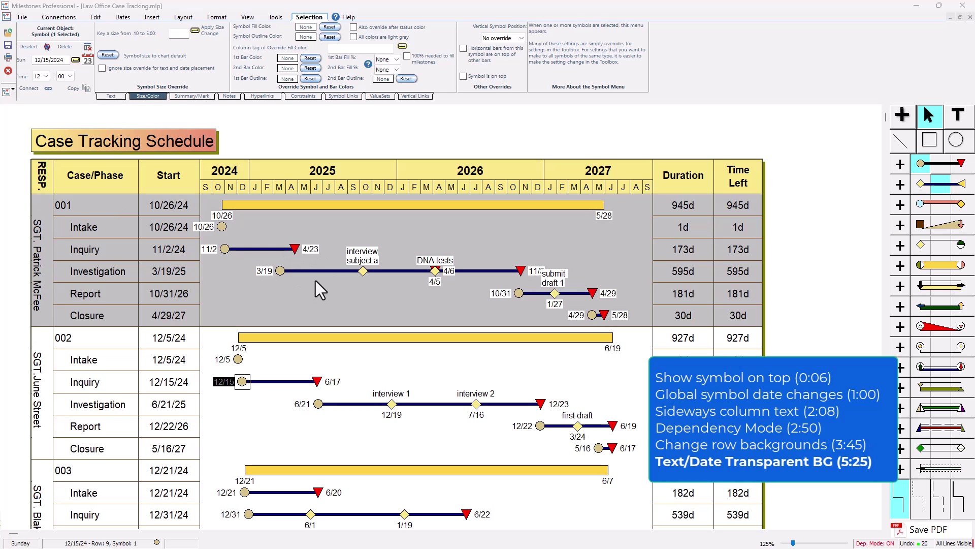
# Set the global symbol text and date override to 'Default is always Transparent'
pyautogui.click(248, 17)
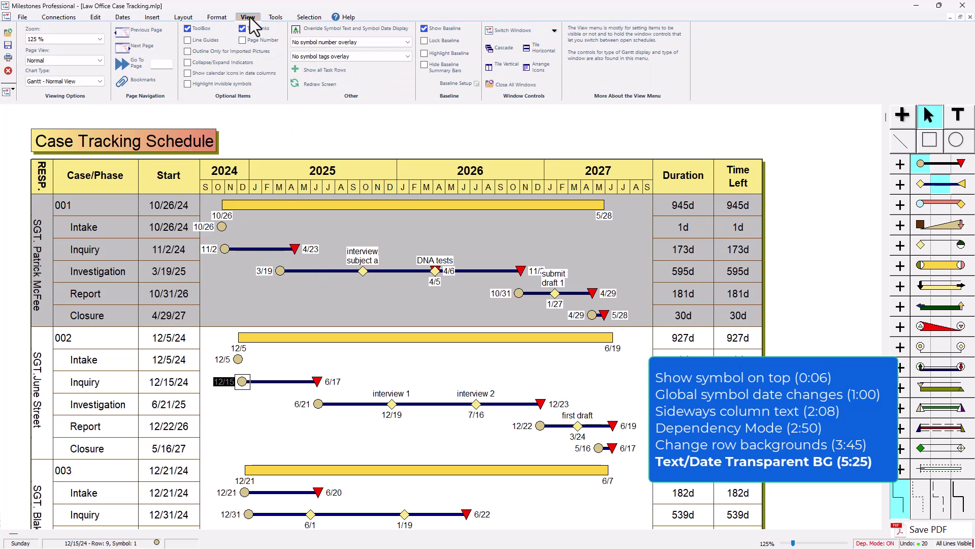
pyautogui.click(327, 30)
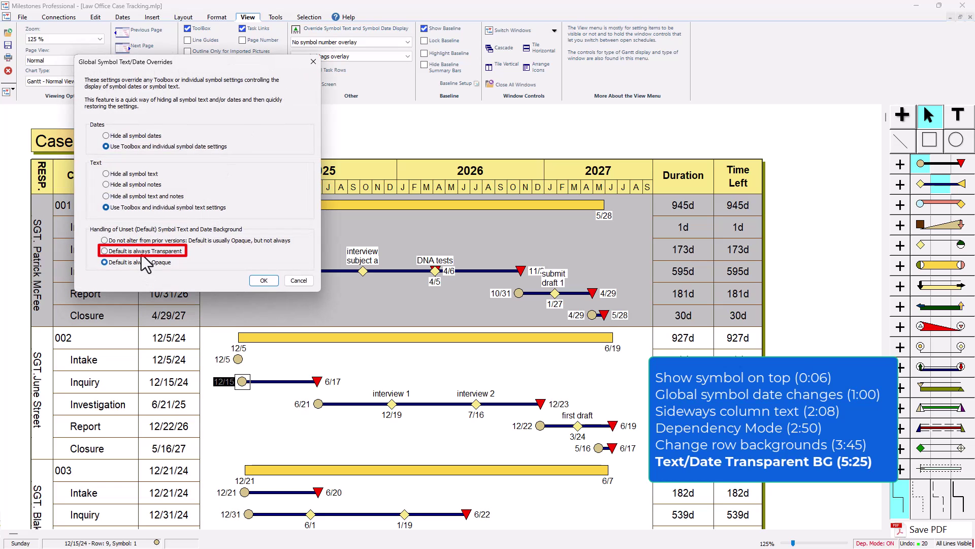
pyautogui.click(122, 252)
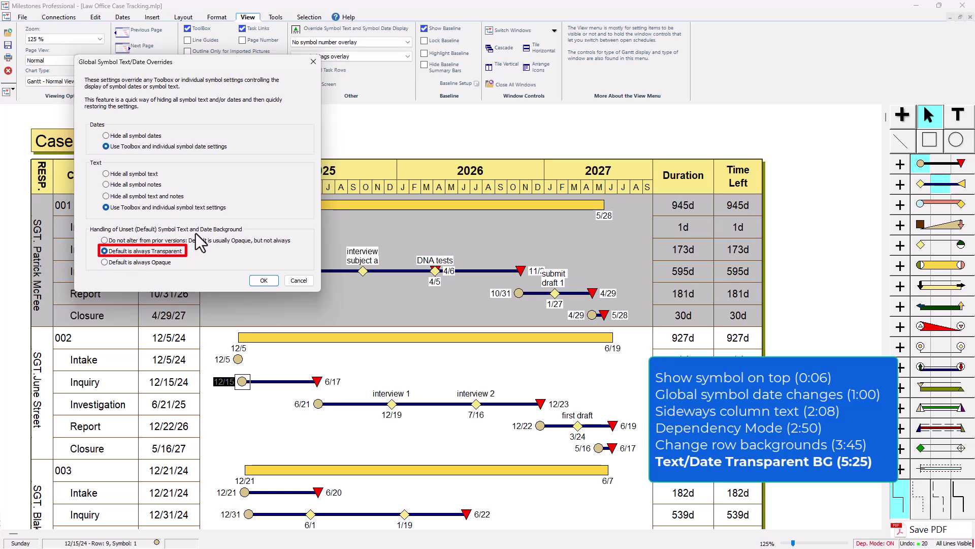
pyautogui.click(263, 281)
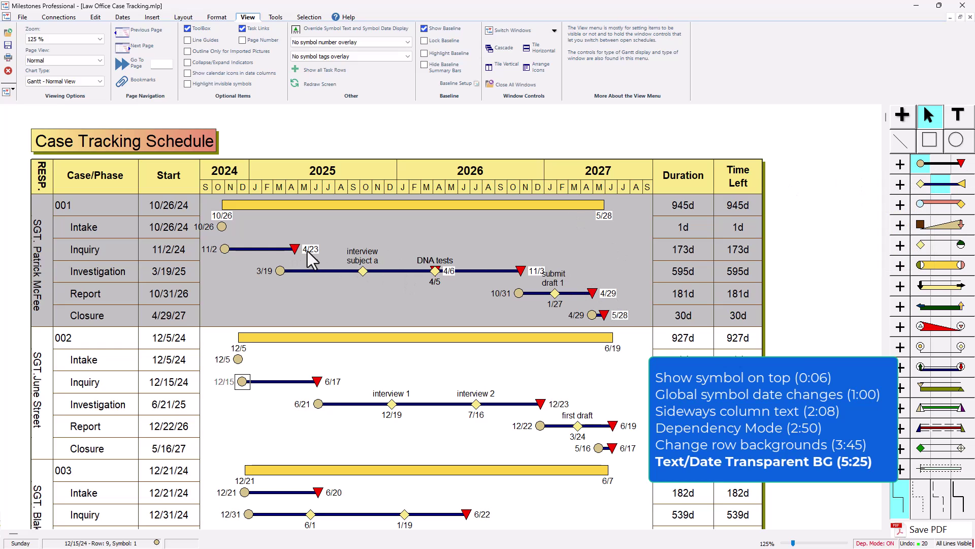
# Set the red triangle toolbox symbol's date and text backgrounds to Transparent in its Text/Date Properties
pyautogui.doubleClick(959, 169)
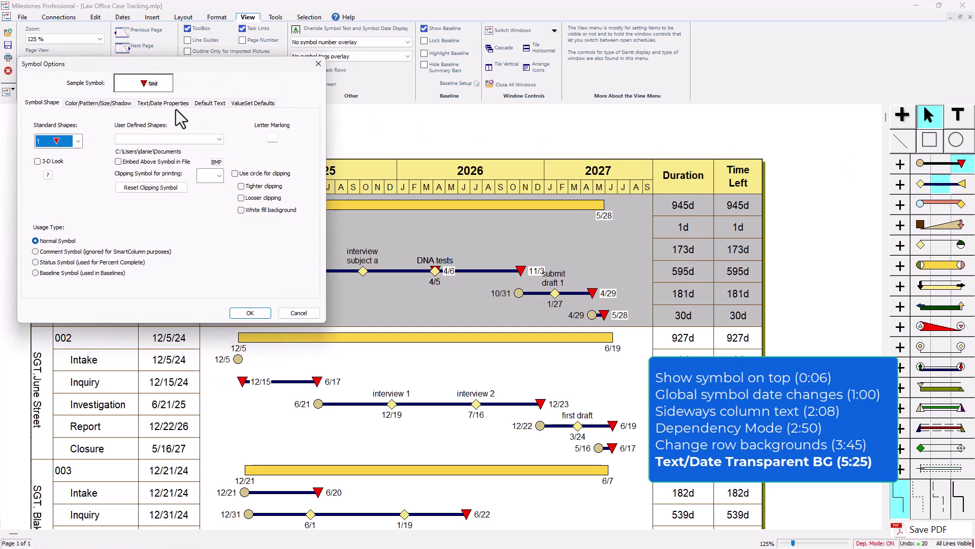
pyautogui.click(169, 104)
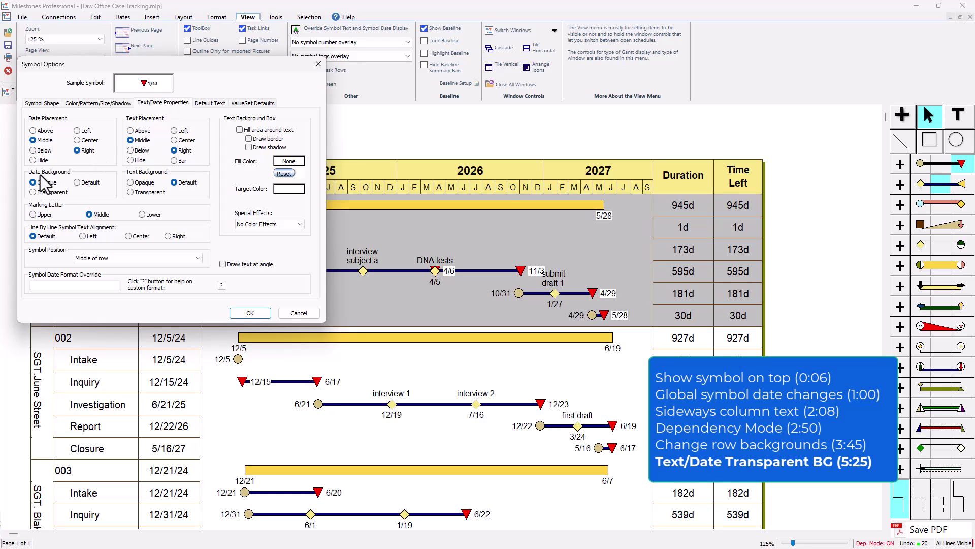
pyautogui.click(49, 192)
pyautogui.click(144, 193)
pyautogui.click(251, 313)
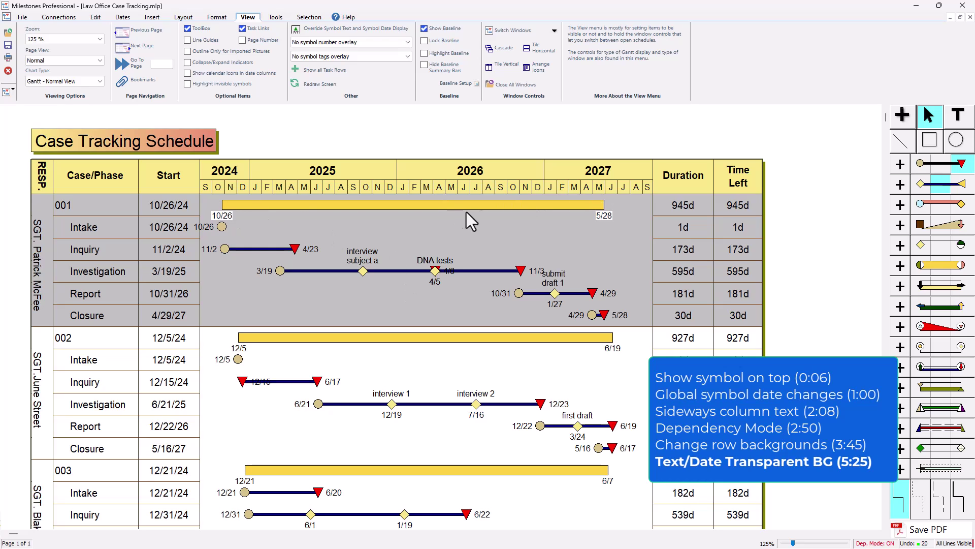
# Set the bottom plain text toolbox symbol's date and text backgrounds to Transparent
pyautogui.doubleClick(966, 470)
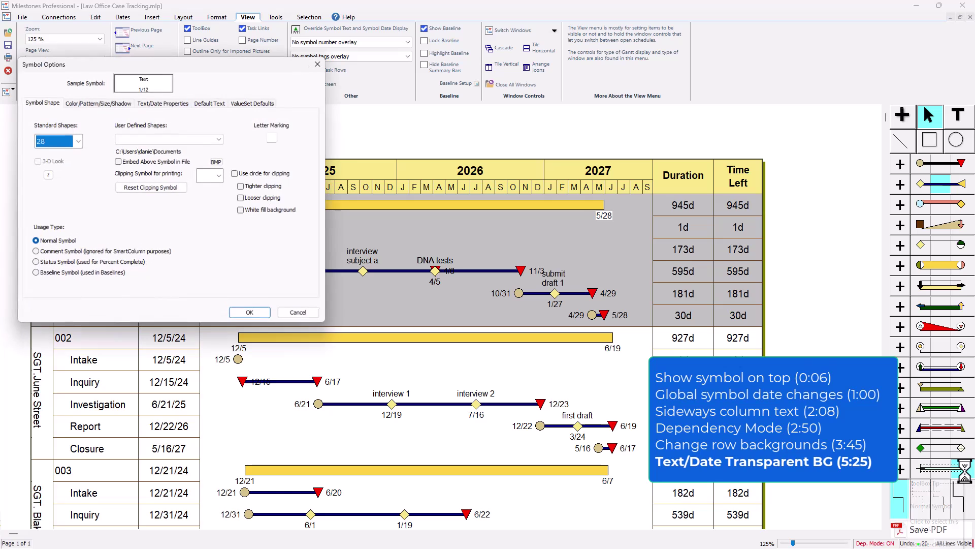
pyautogui.click(172, 104)
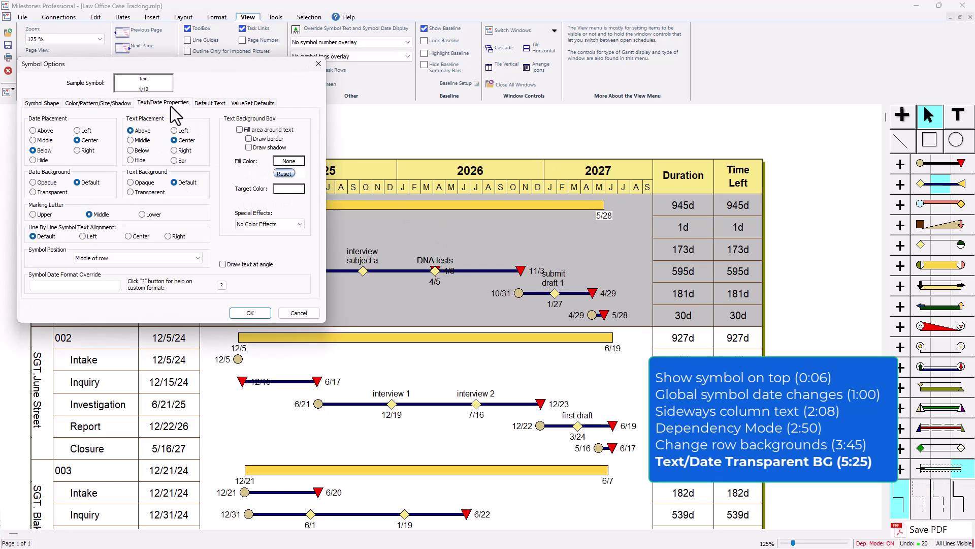
pyautogui.click(56, 191)
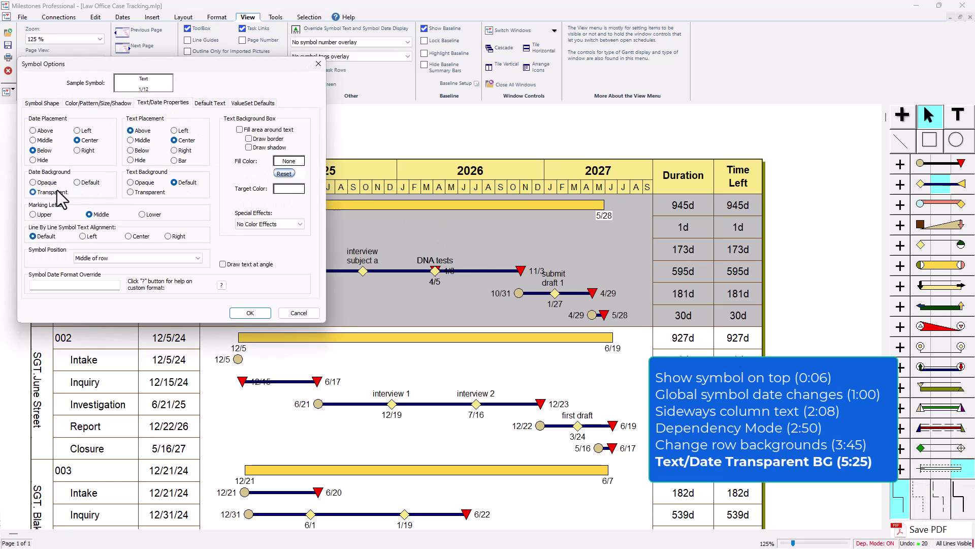
pyautogui.click(151, 193)
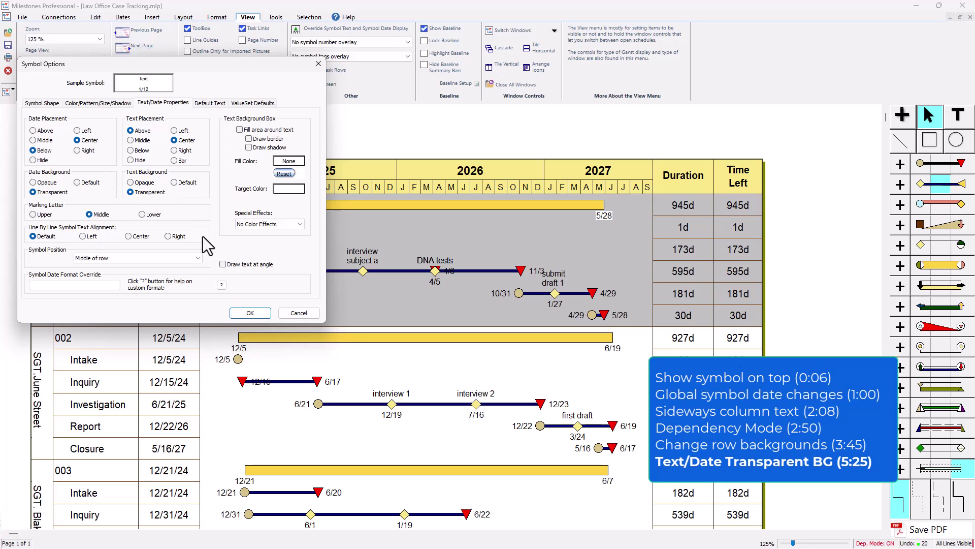
pyautogui.click(251, 313)
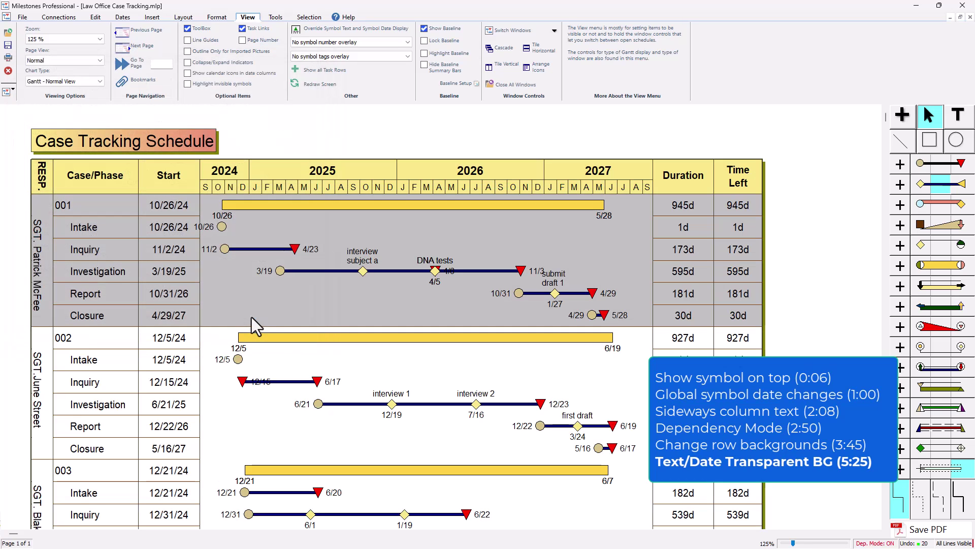